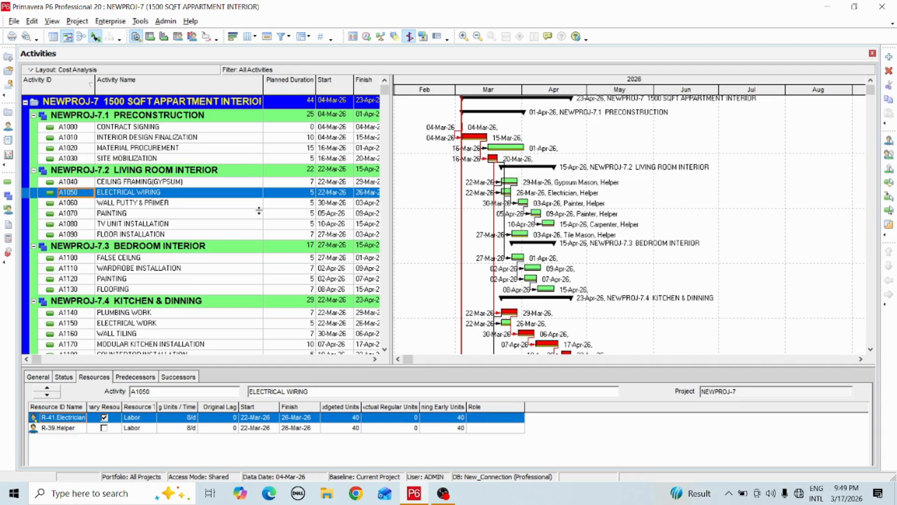
Add a new global calendar copied from the Corporate - Standard Full Time calendar
click(140, 20)
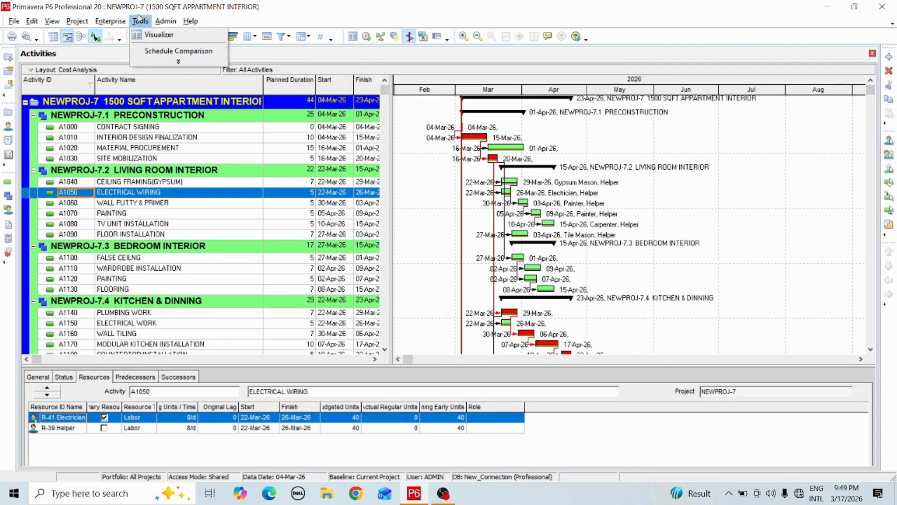
mouse_move(116, 20)
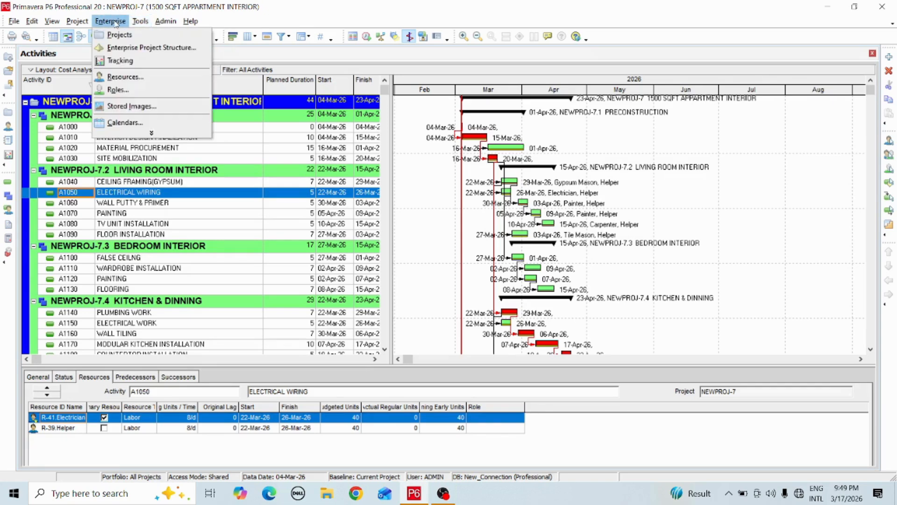
click(117, 122)
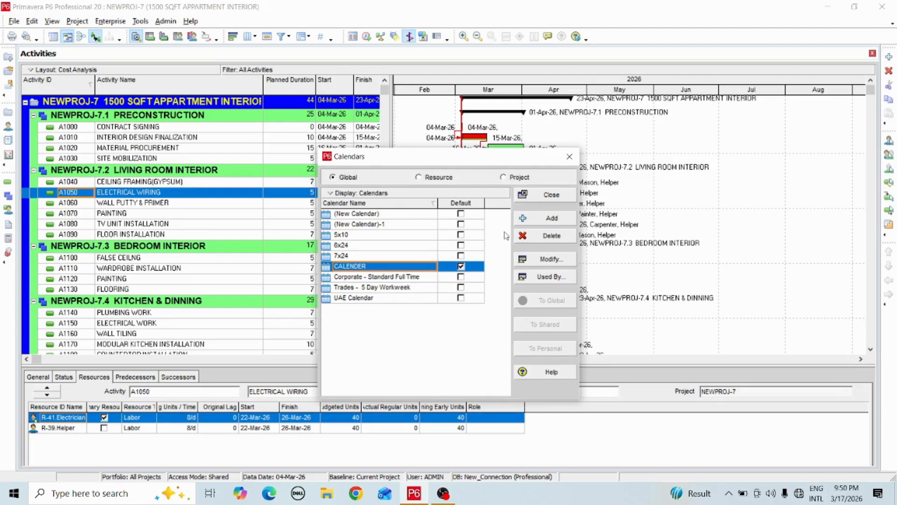
click(533, 223)
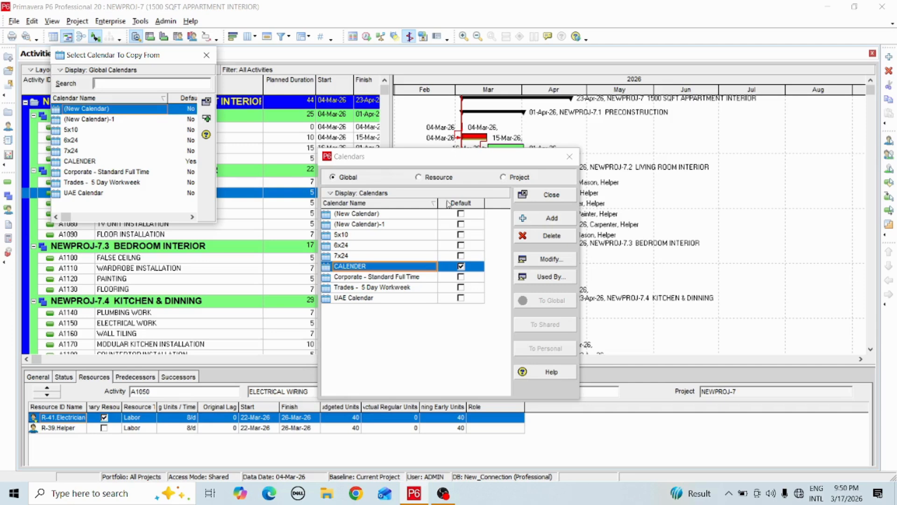
click(132, 172)
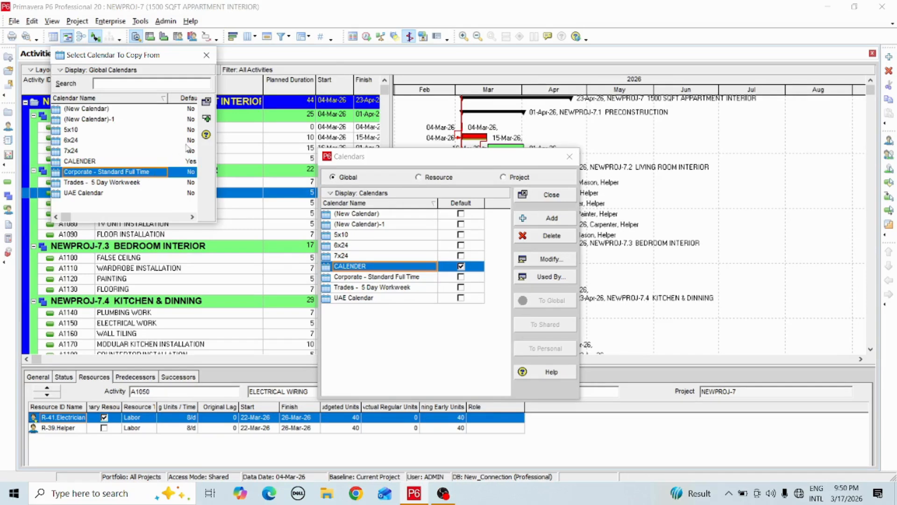
click(206, 119)
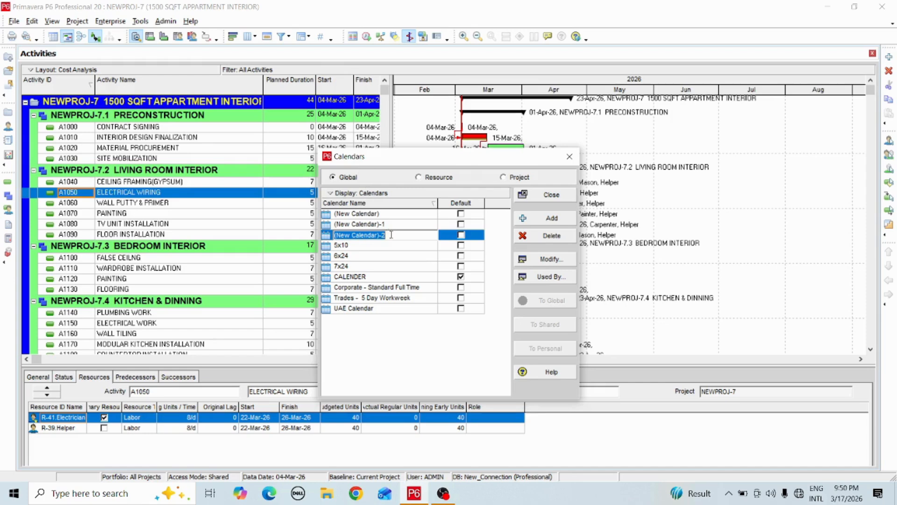
Name the new global calendar GLOBAL CALENDER
drag(391, 235, 334, 235)
text(G)
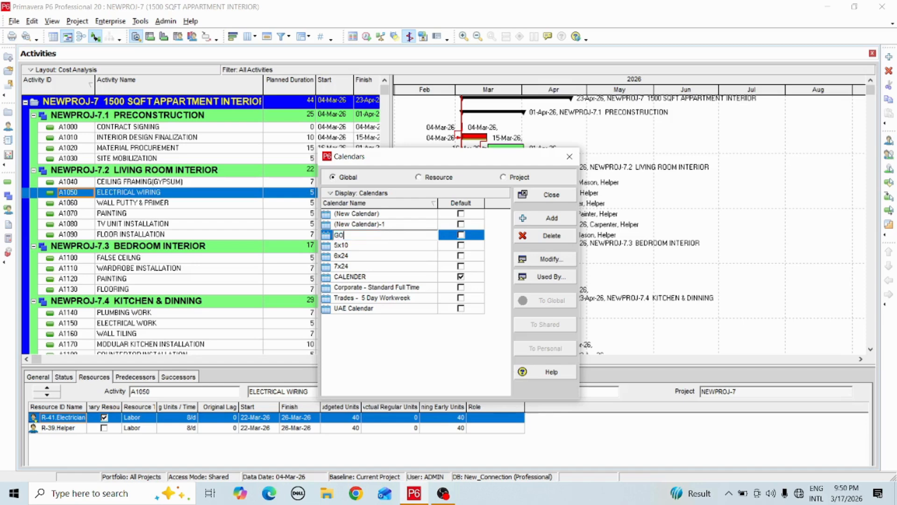
text(LOBAL CALENDER)
Open GLOBAL CALENDER for modification, preview its detailed work hours, and return to total work hours per day
click(551, 260)
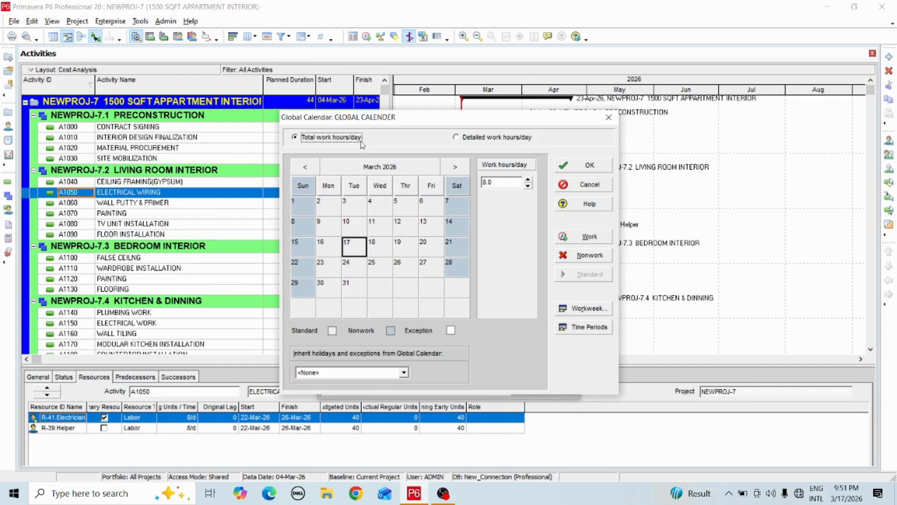
click(456, 137)
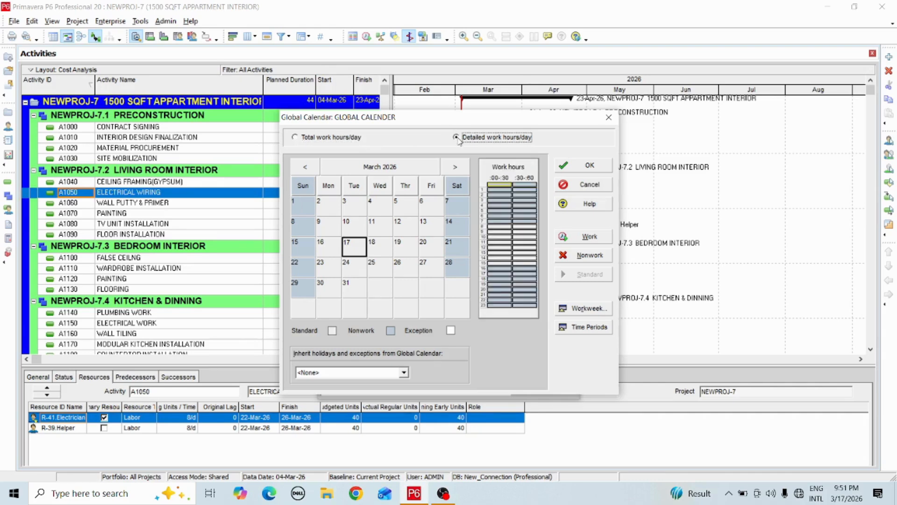
click(299, 140)
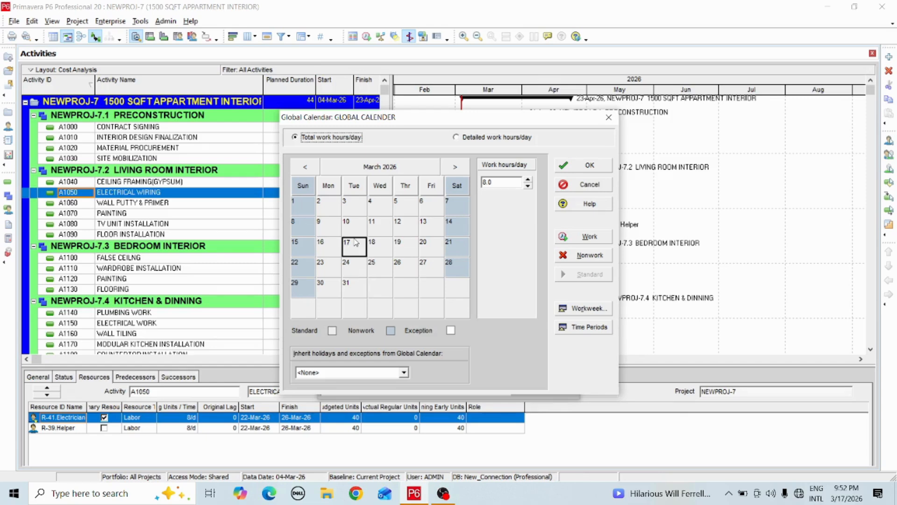
Examine the work hours per day of individual March 2026 dates across the calendar's weeks
click(307, 206)
click(331, 208)
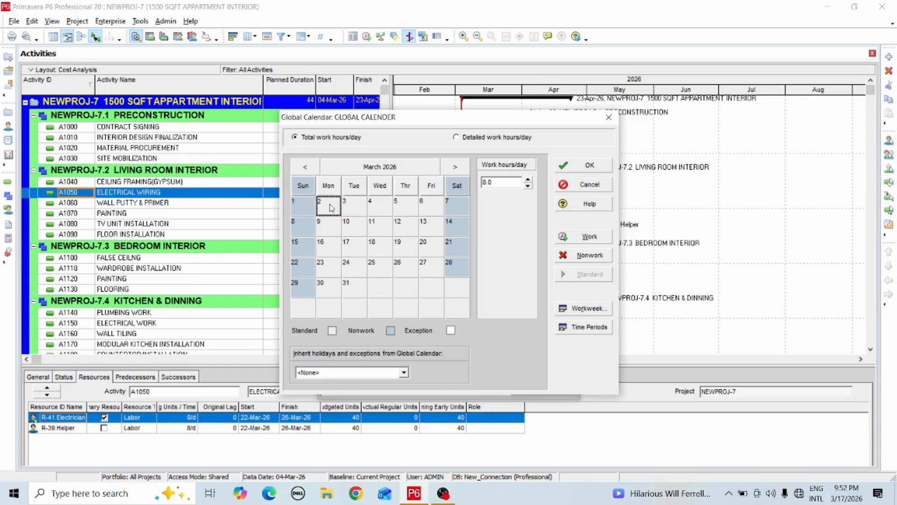
click(350, 206)
click(388, 207)
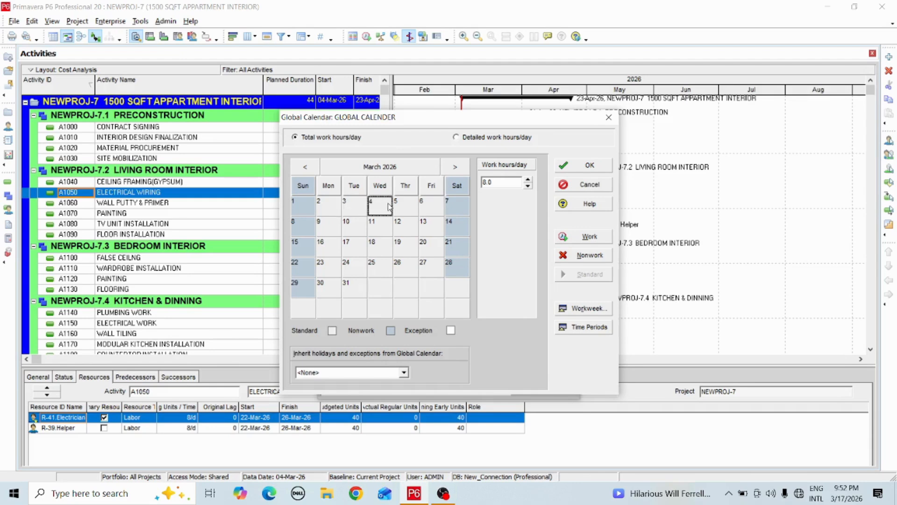
click(414, 201)
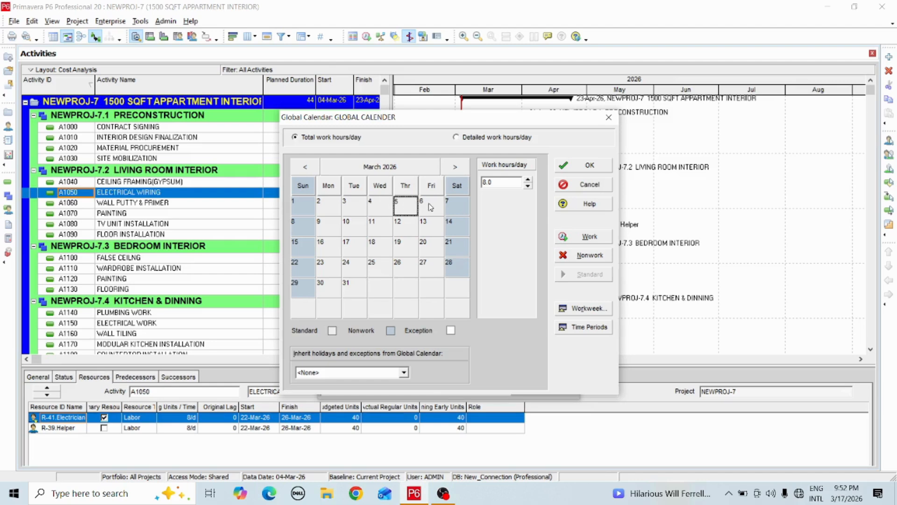
click(428, 206)
click(430, 226)
click(400, 231)
click(385, 230)
click(379, 252)
click(376, 267)
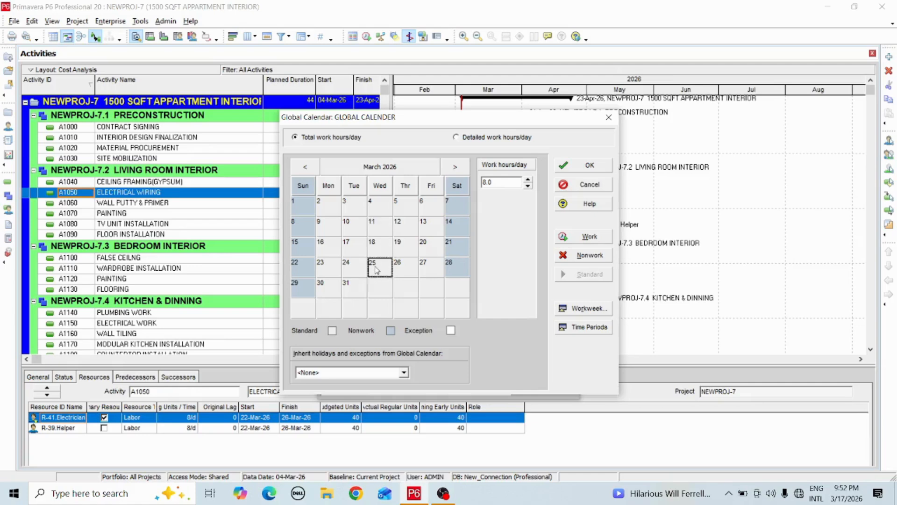
click(412, 266)
click(425, 268)
click(430, 246)
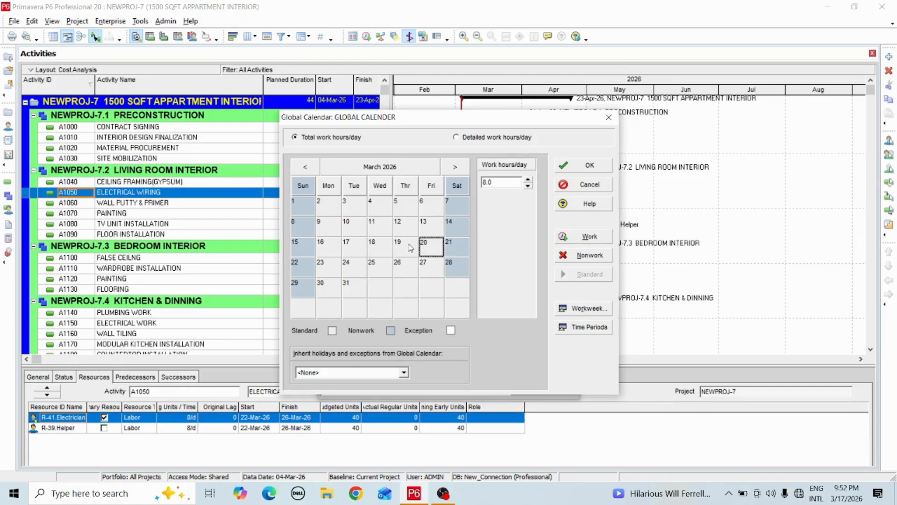
click(410, 248)
click(369, 247)
click(355, 248)
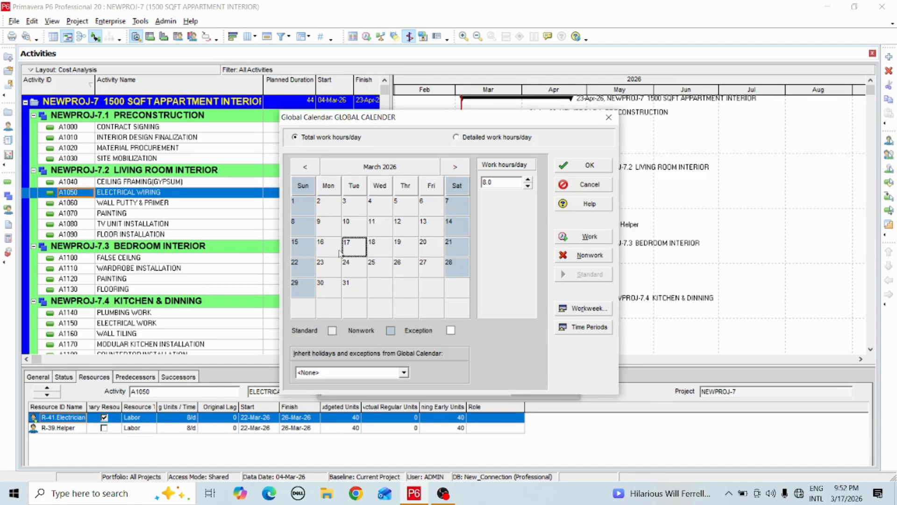
click(331, 253)
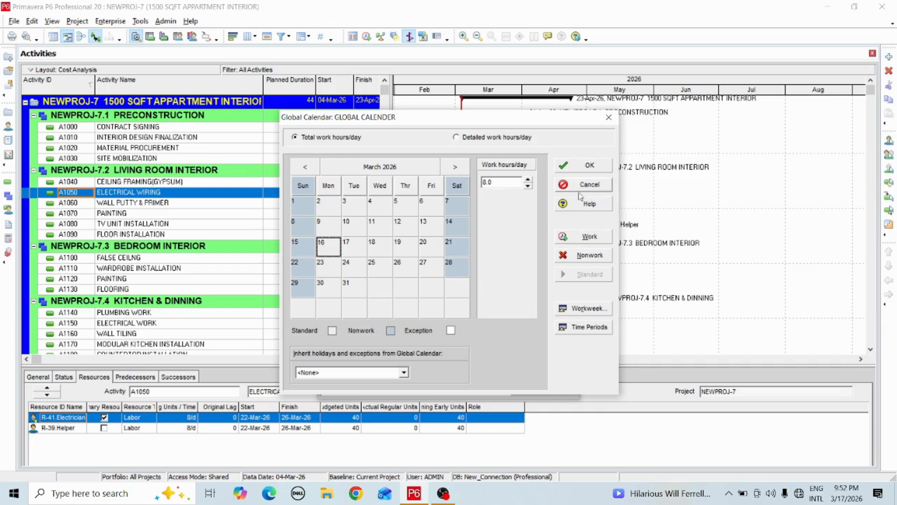
Mark 16 March 2026 as a work day, and set 10 March to nonwork and back to work
click(586, 237)
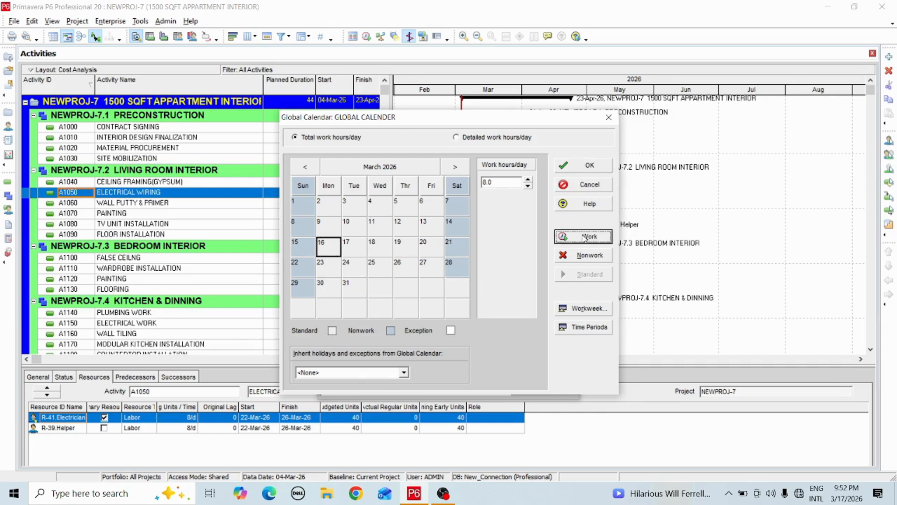
click(585, 239)
click(350, 225)
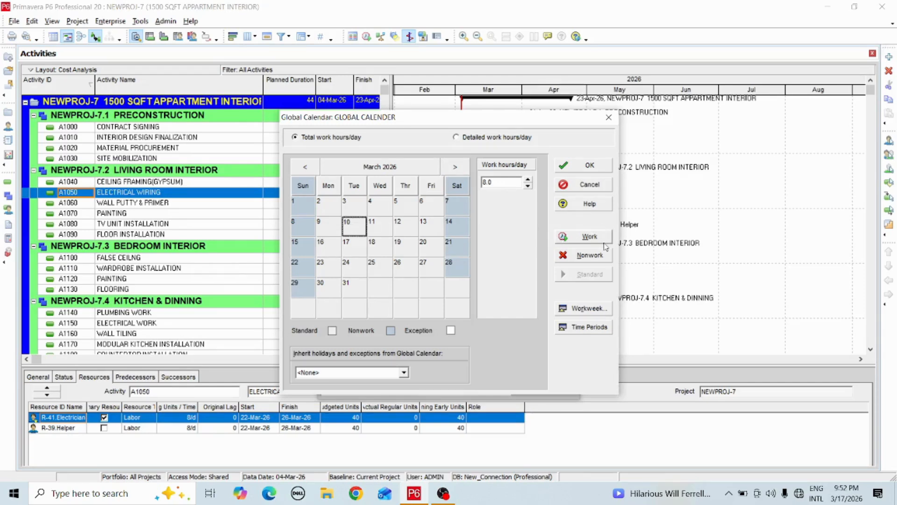
click(592, 256)
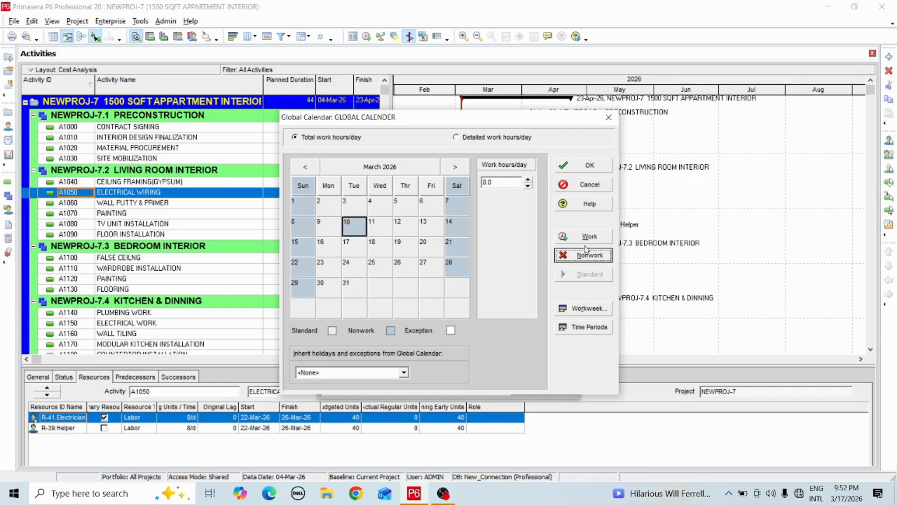
click(587, 237)
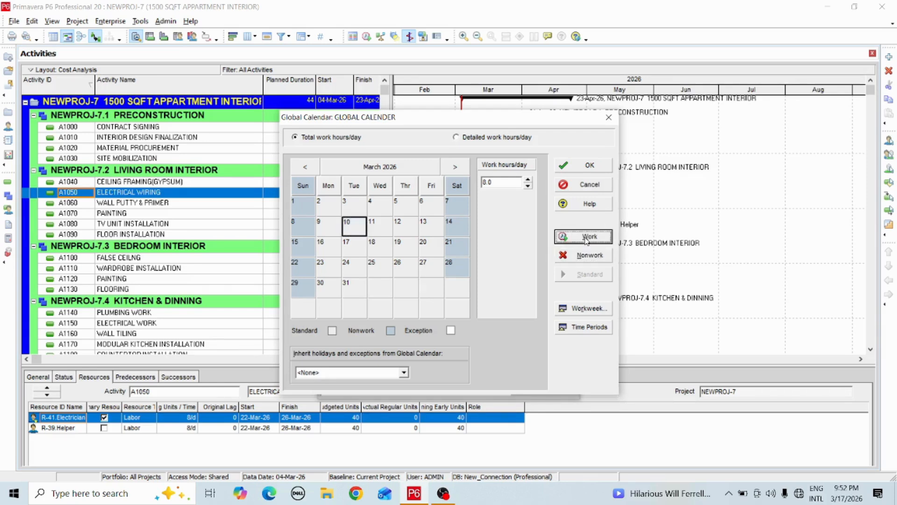
Select 18 March 2026 and set Saturday's standard work hours to 8 in the calendar's workweek
click(388, 242)
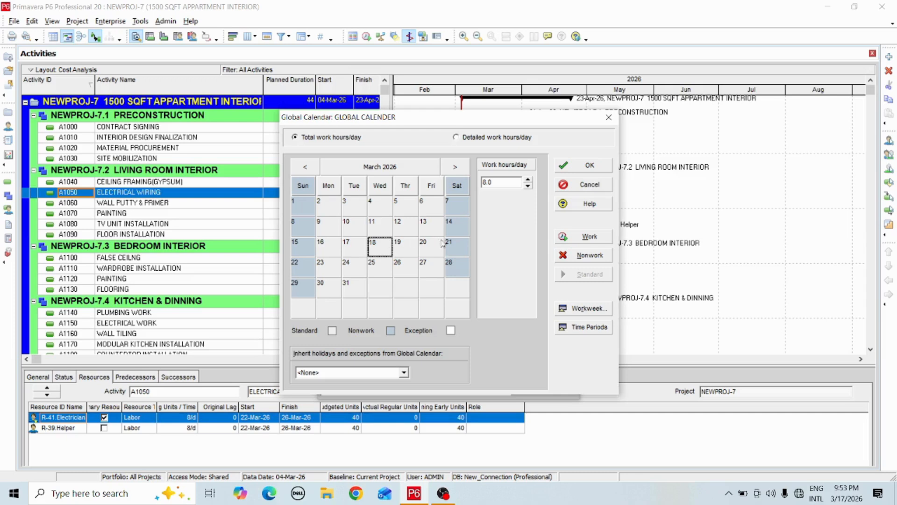
click(575, 309)
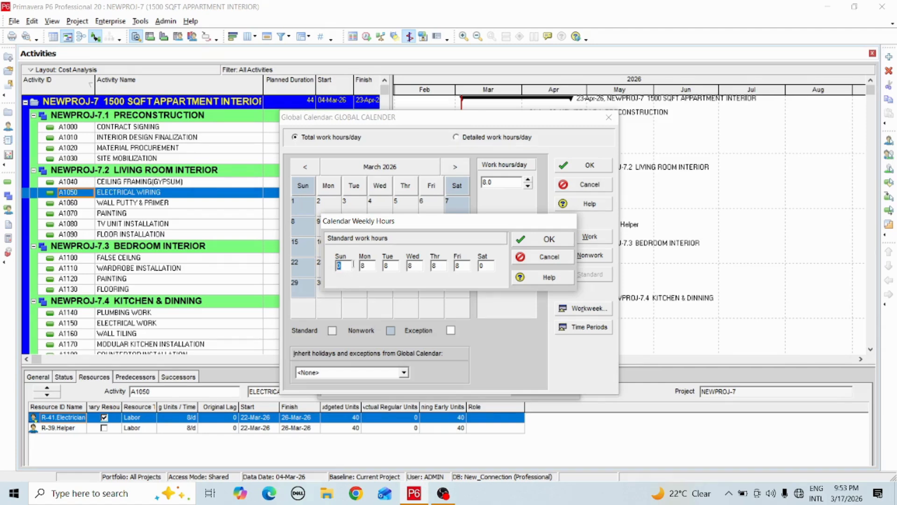
click(482, 265)
text(8)
click(540, 242)
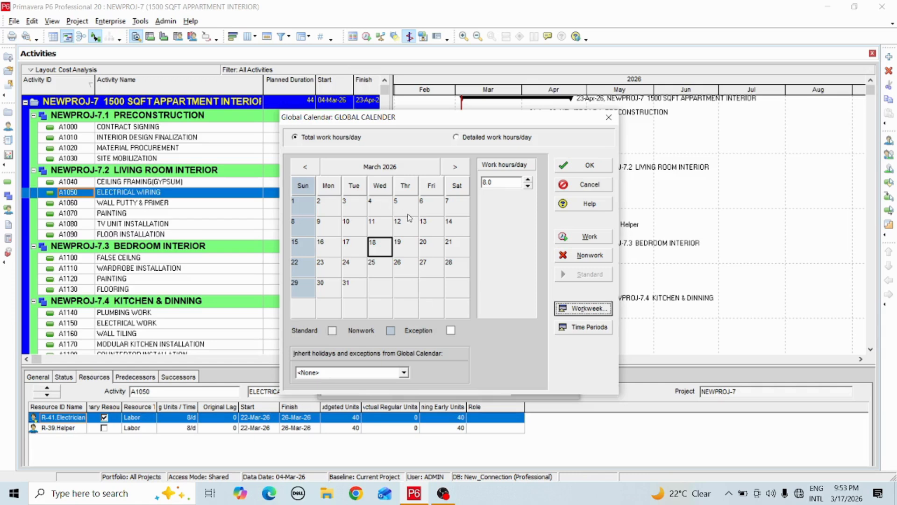
Review the calendar's hours per time period and the daily work hours of 18 March 2026
click(586, 327)
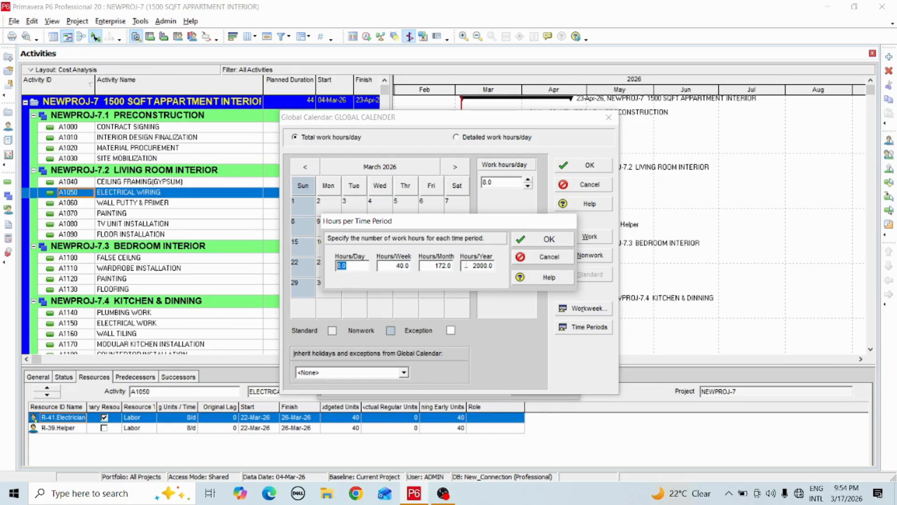
click(544, 239)
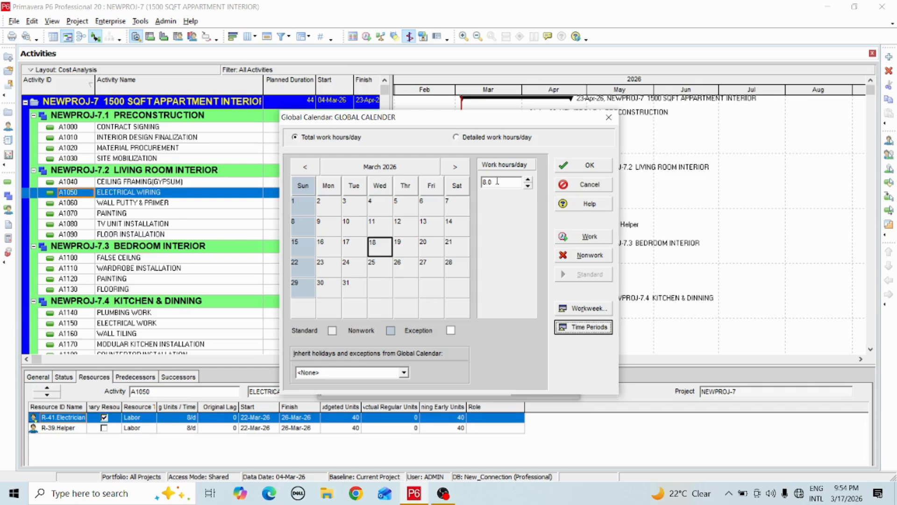
drag(492, 186, 483, 183)
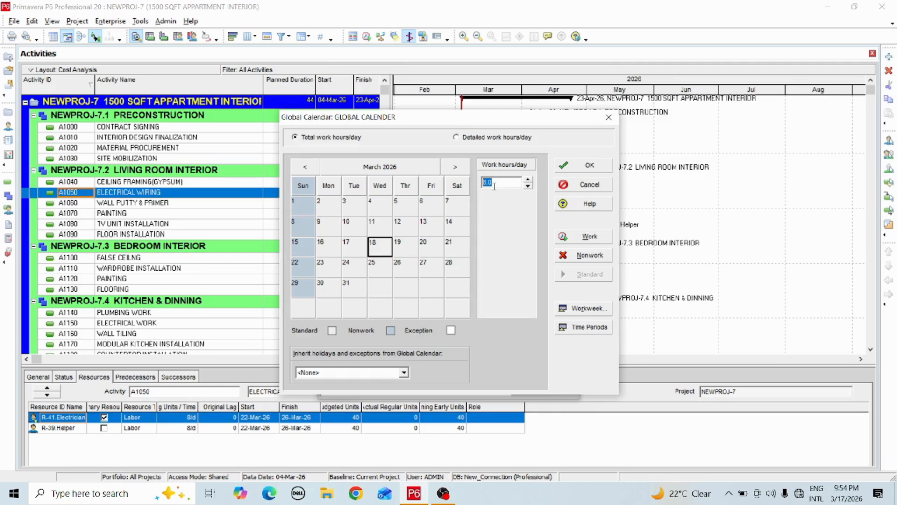
Switch to detailed work hours and make both half-hours of hour 10 on 18 March 2026 nonwork time
click(456, 137)
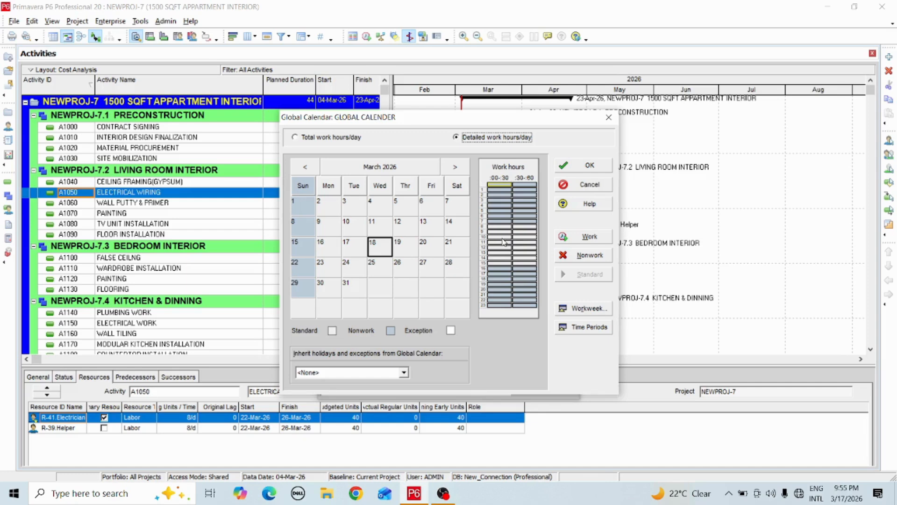
click(502, 239)
click(585, 256)
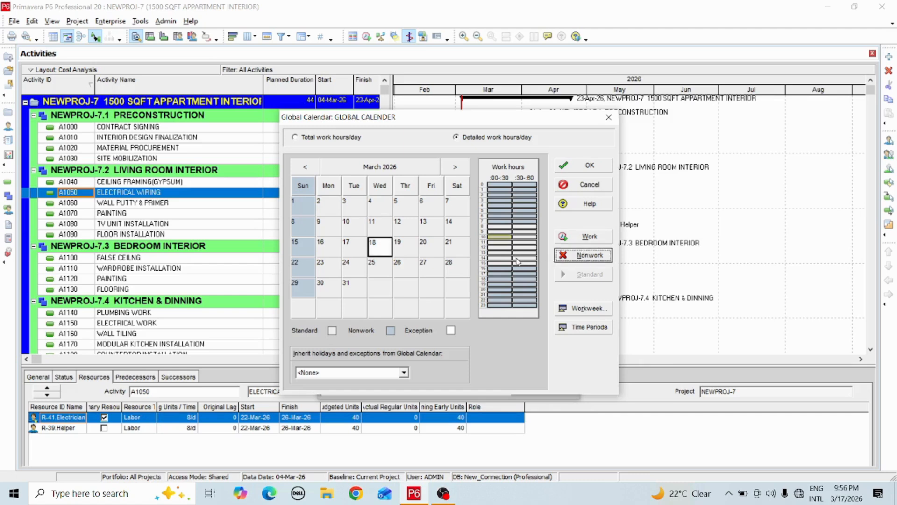
click(521, 237)
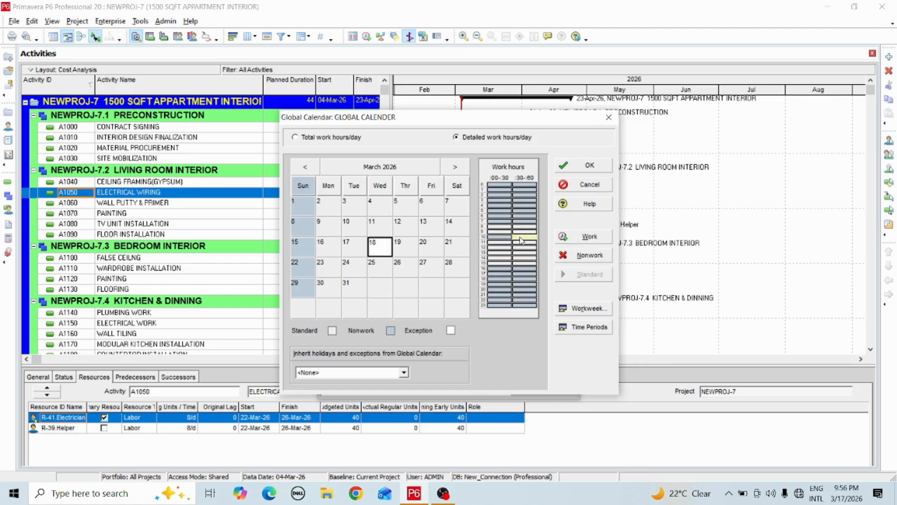
click(575, 258)
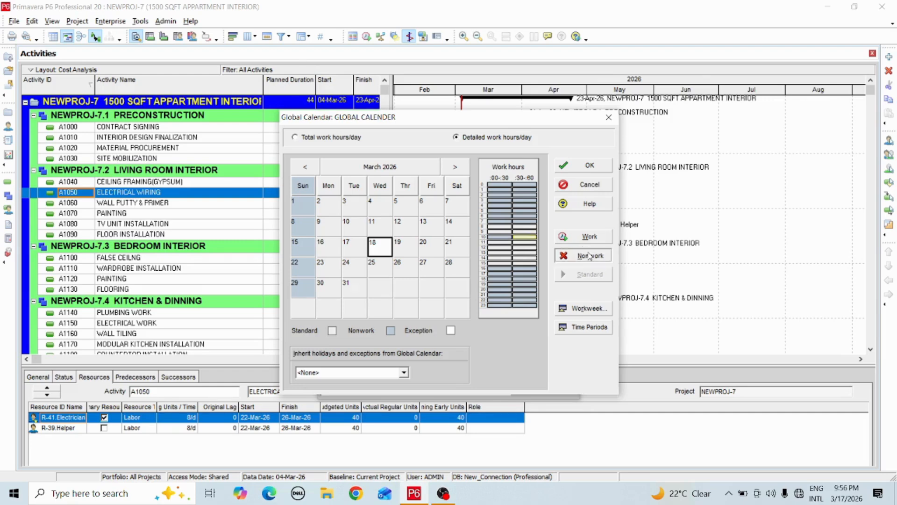
Compare the detailed work hours of 19 and 20 March with those of 18 March 2026
click(413, 249)
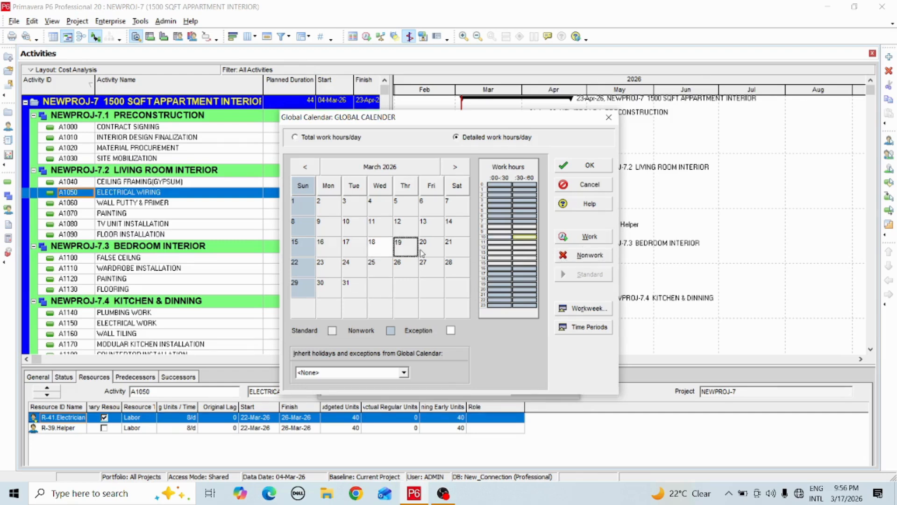
click(430, 251)
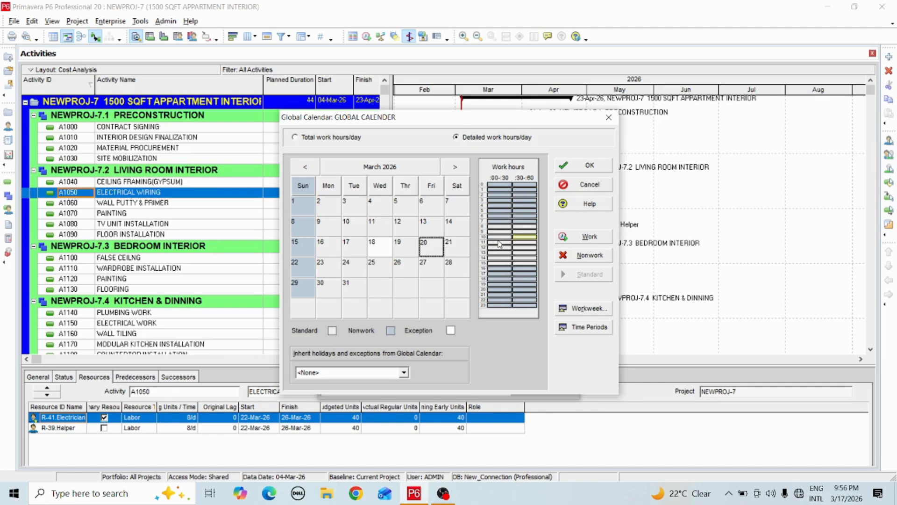
click(499, 243)
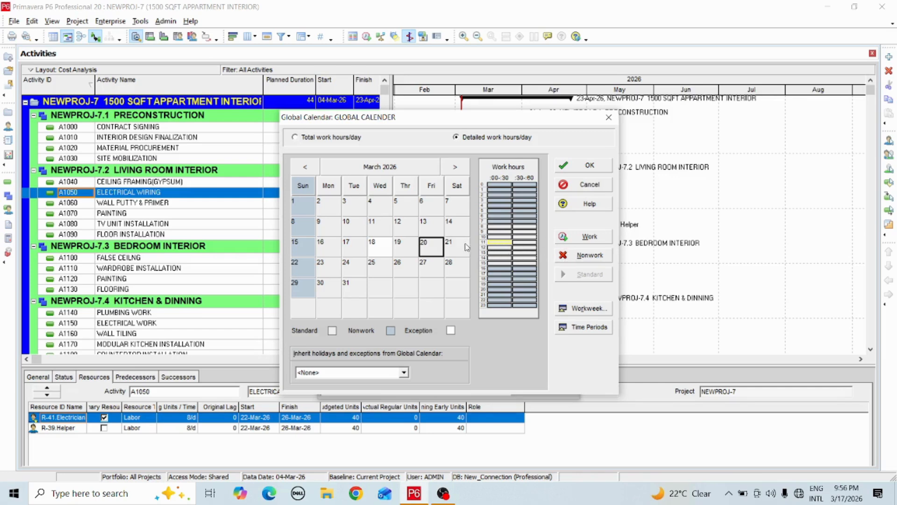
click(387, 245)
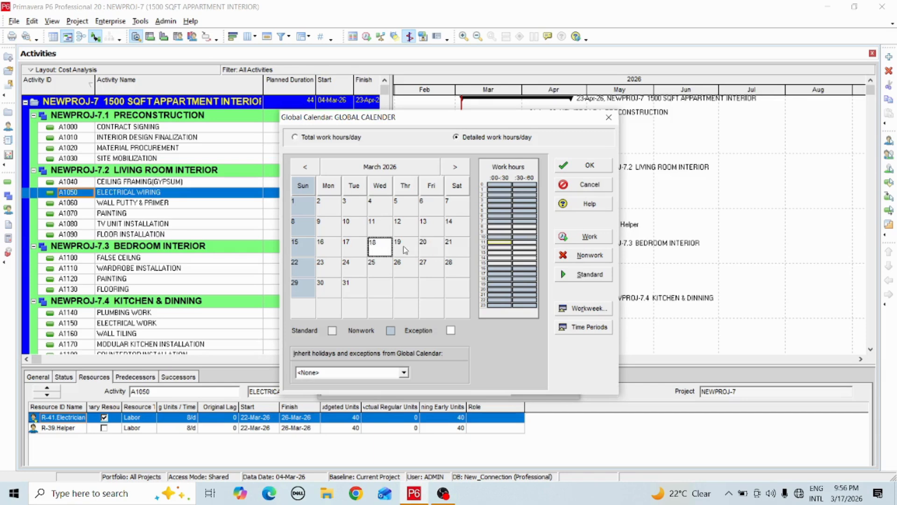
Compare the detailed work hours of 11, 18, 19, 20 and 21 March 2026 in the calendar
click(403, 246)
click(430, 250)
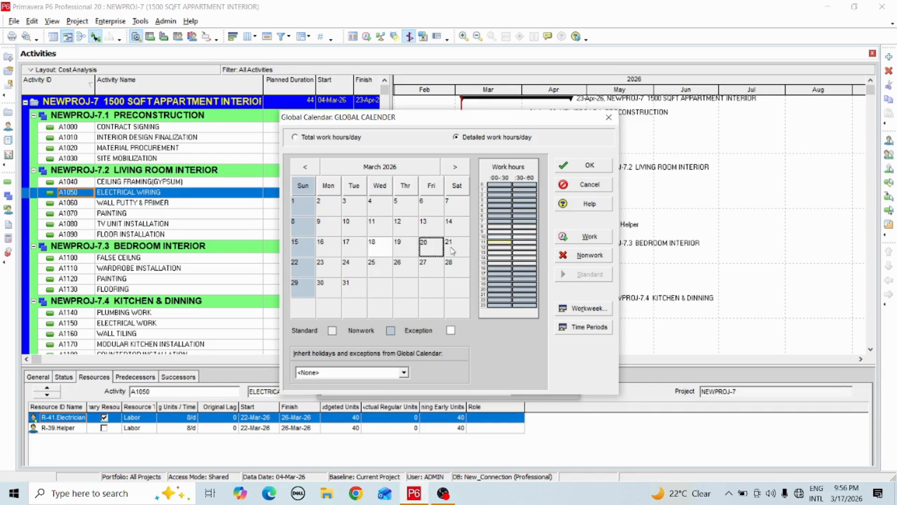
click(451, 251)
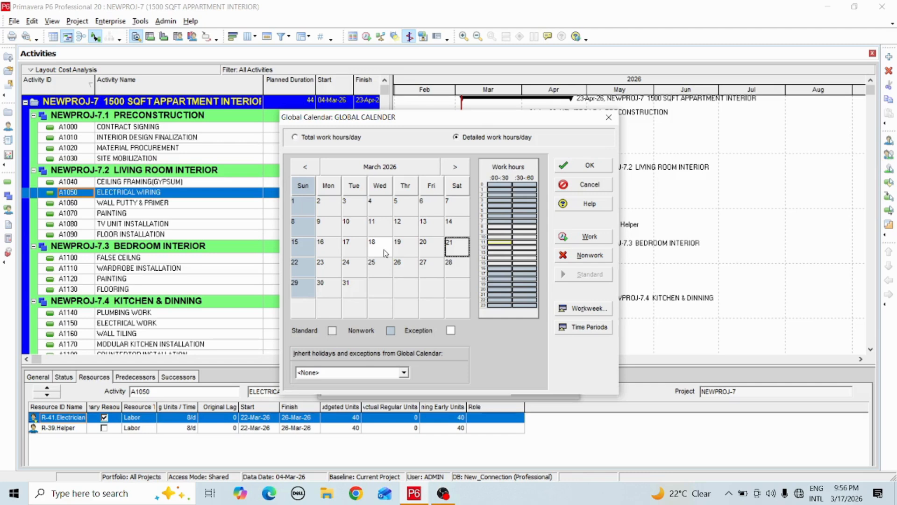
click(386, 253)
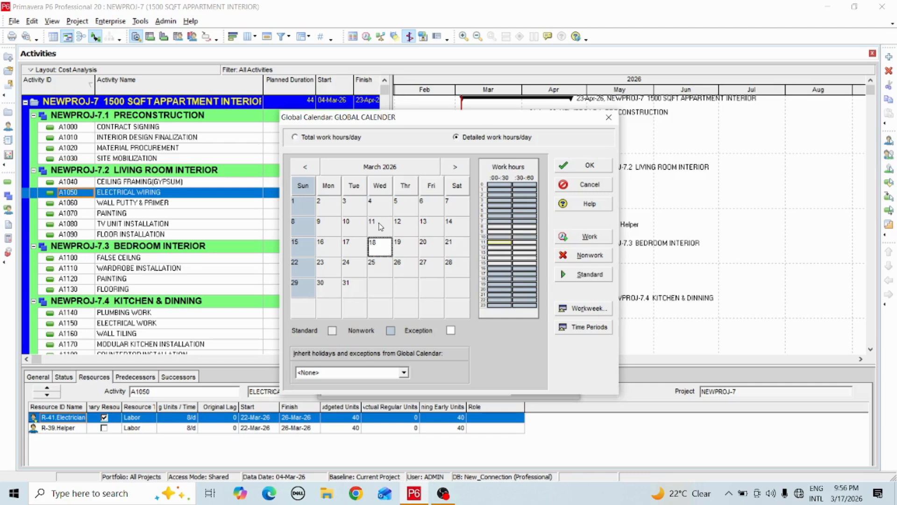
click(381, 227)
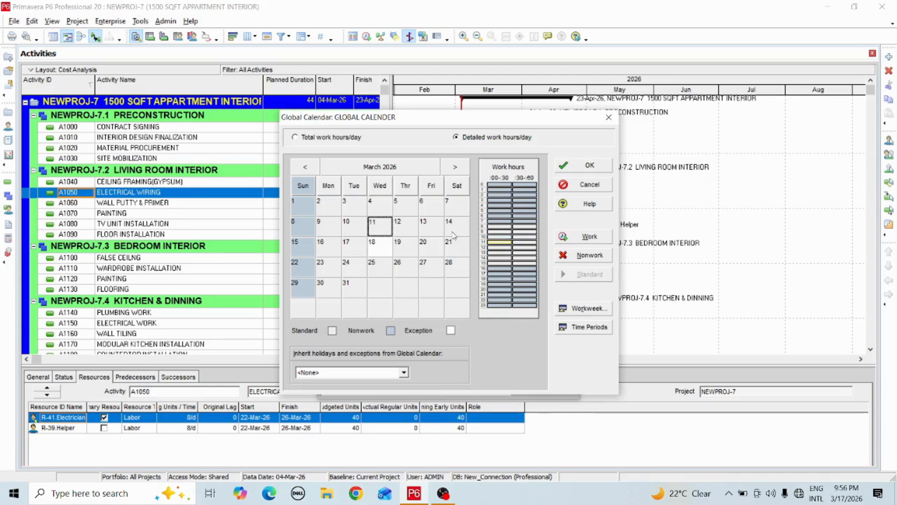
Select 18 March 2026 and make the first half-hour of hour 11 work time
click(387, 252)
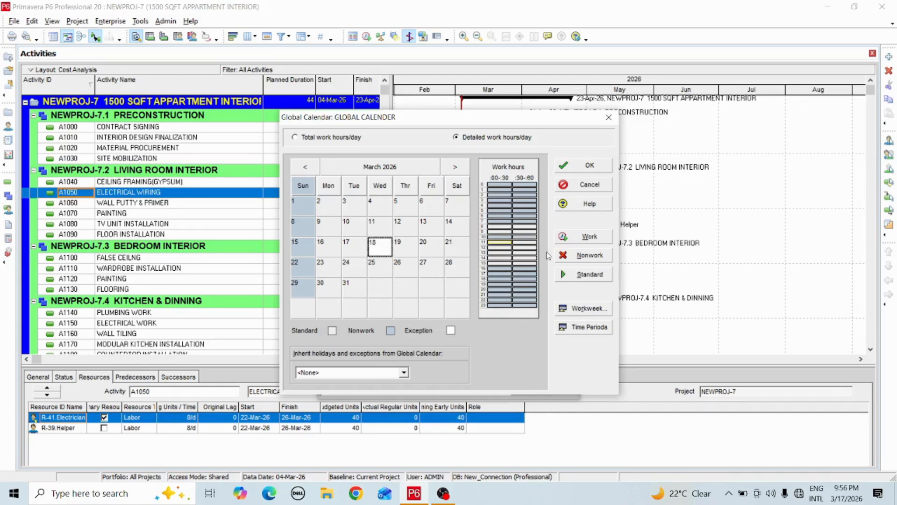
click(580, 237)
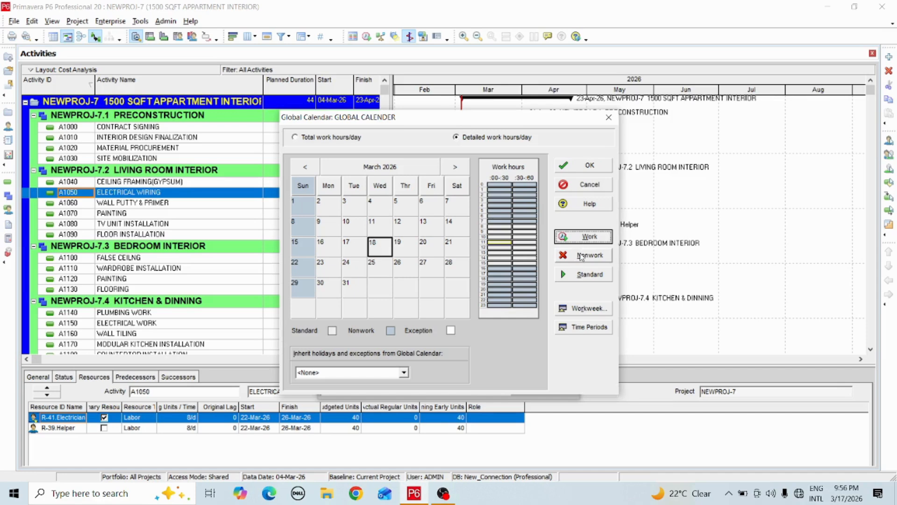
In the calendar's workweek, make Sunday's first half-hour work time, return it to nonwork and accept the dialog
click(583, 311)
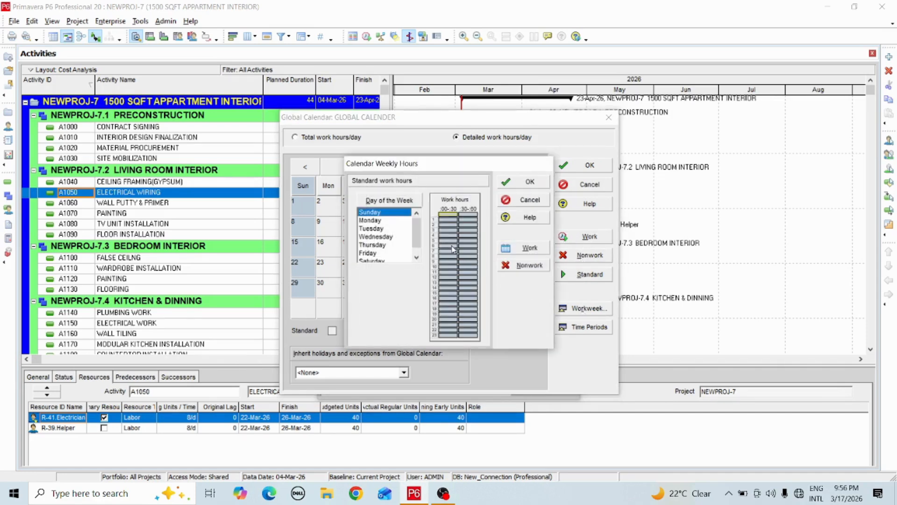
drag(418, 236, 420, 260)
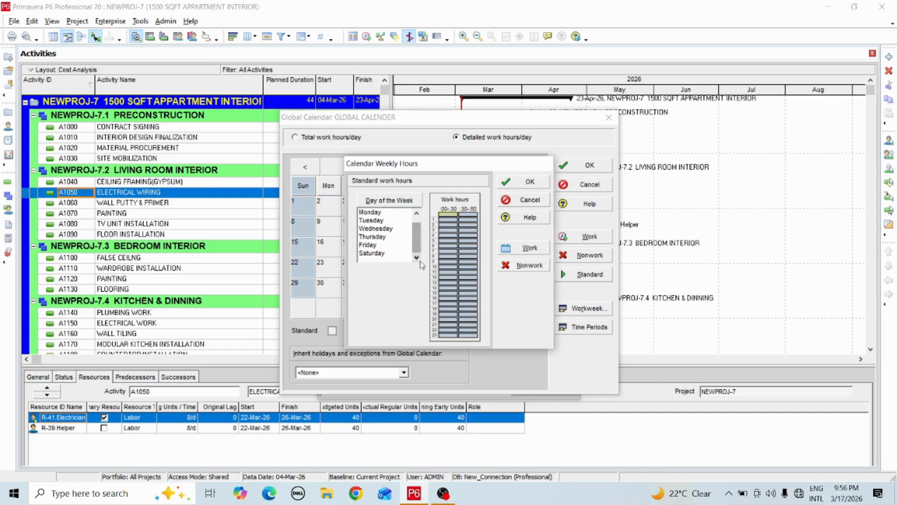
click(513, 248)
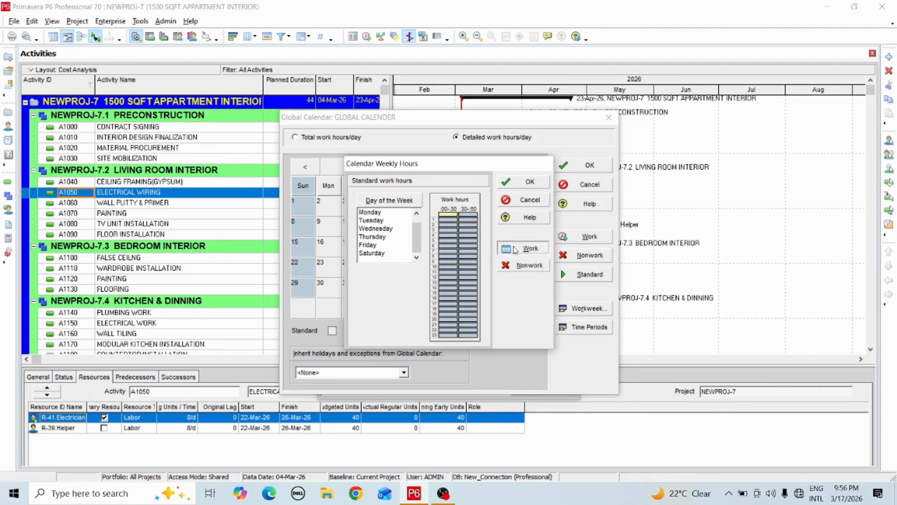
click(447, 218)
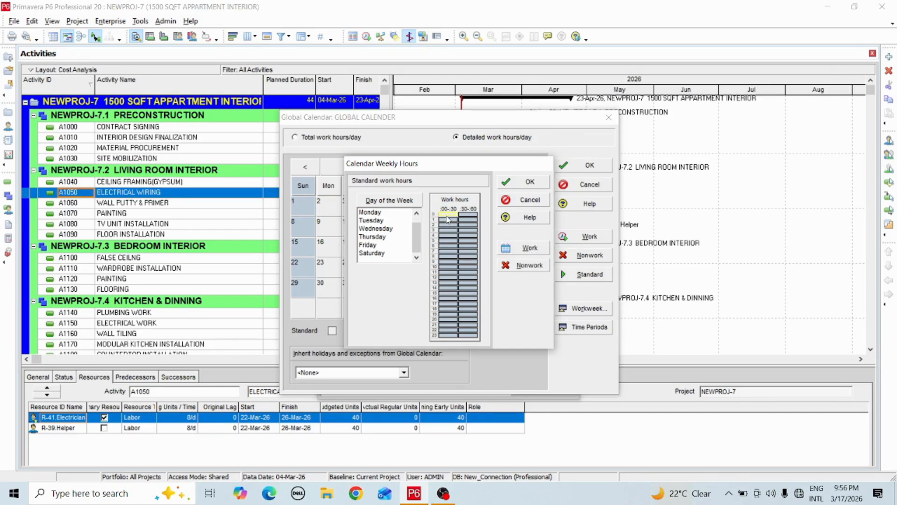
click(514, 266)
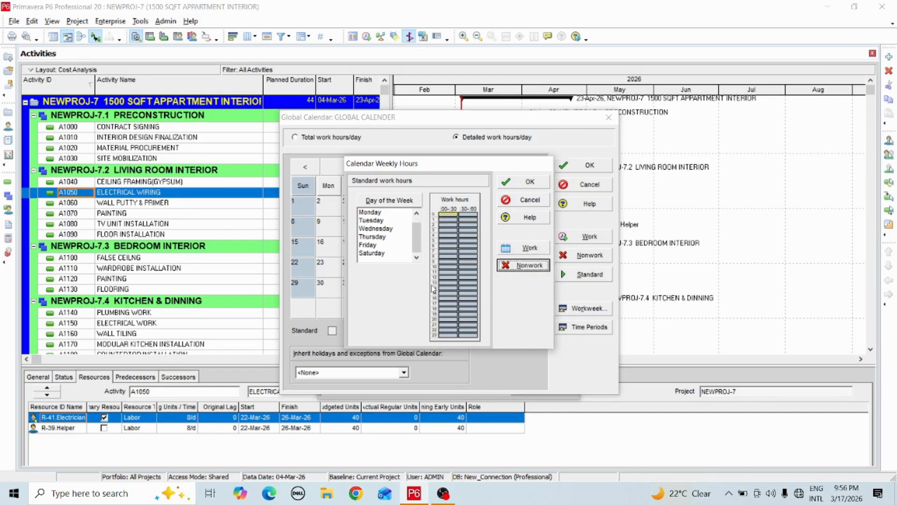
click(530, 182)
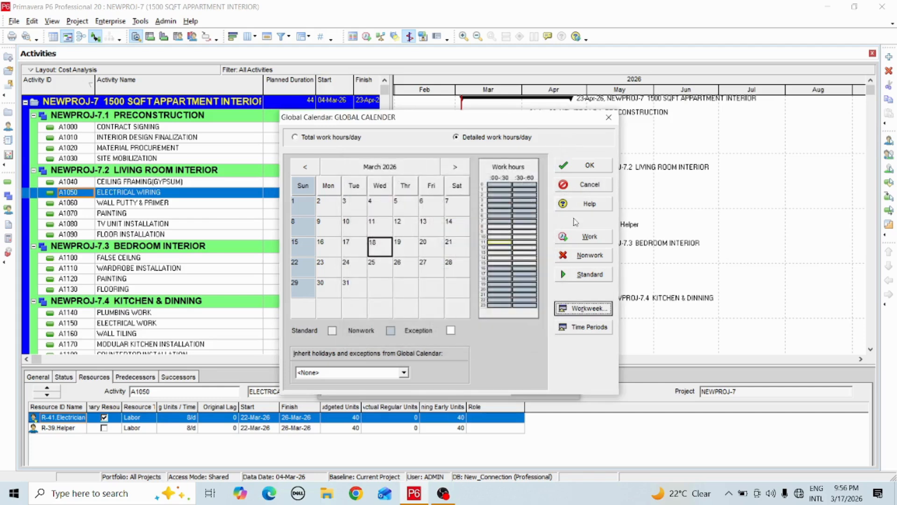
Review the calendar's work hours per day, week, month and year
click(586, 326)
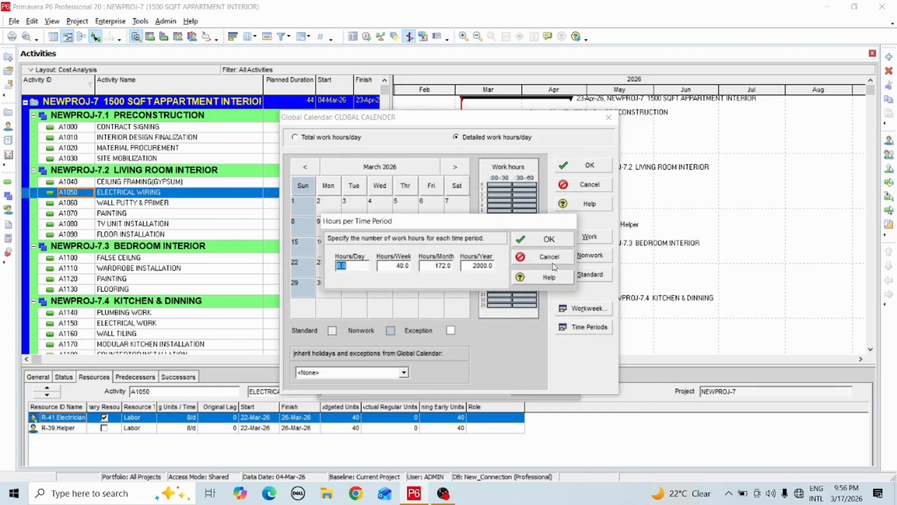
click(564, 239)
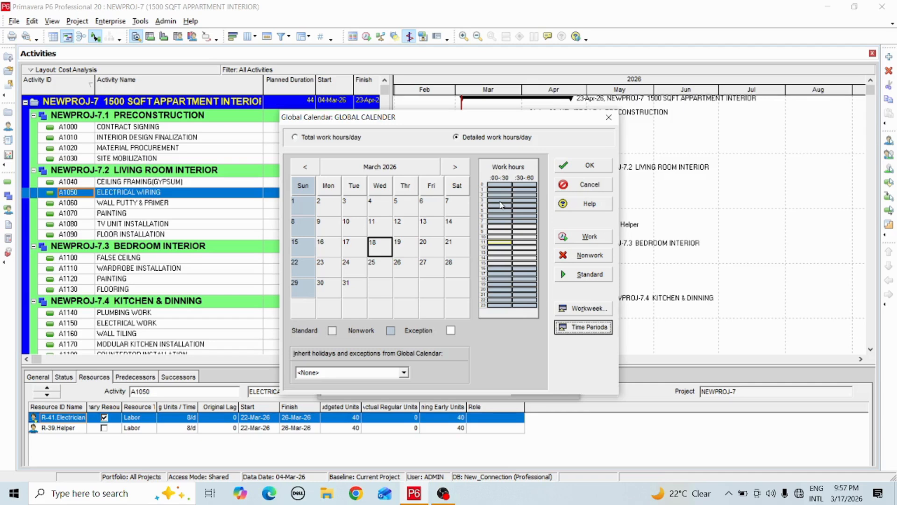
Make both half-hours of hour 11 on 18 March 2026 nonwork time, and return the second half-hour to work
click(497, 243)
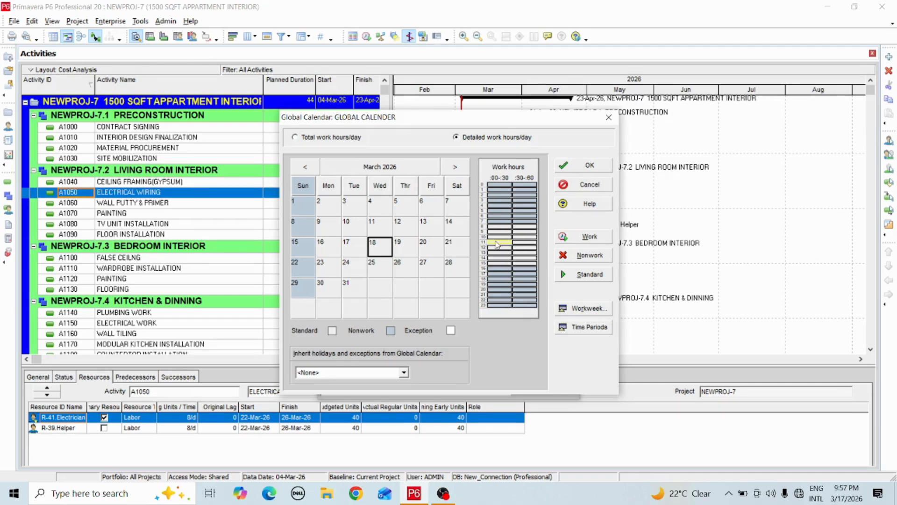
click(579, 256)
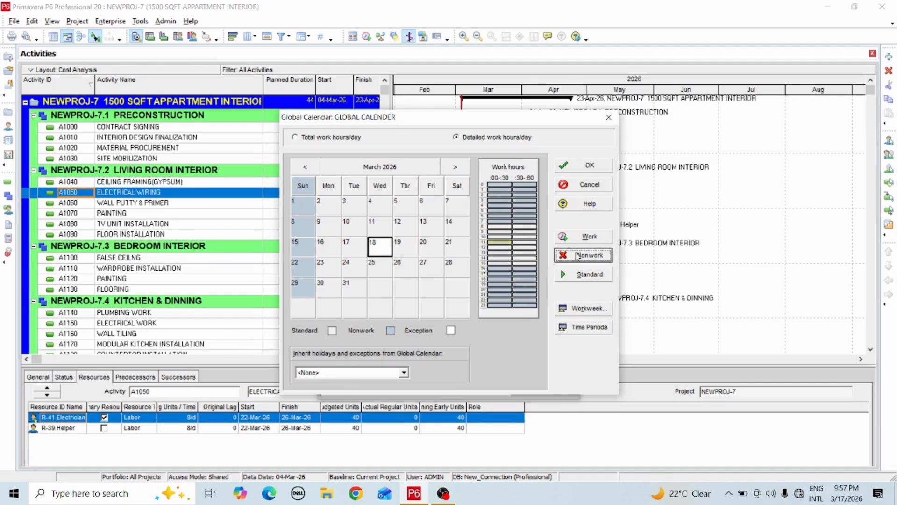
click(516, 243)
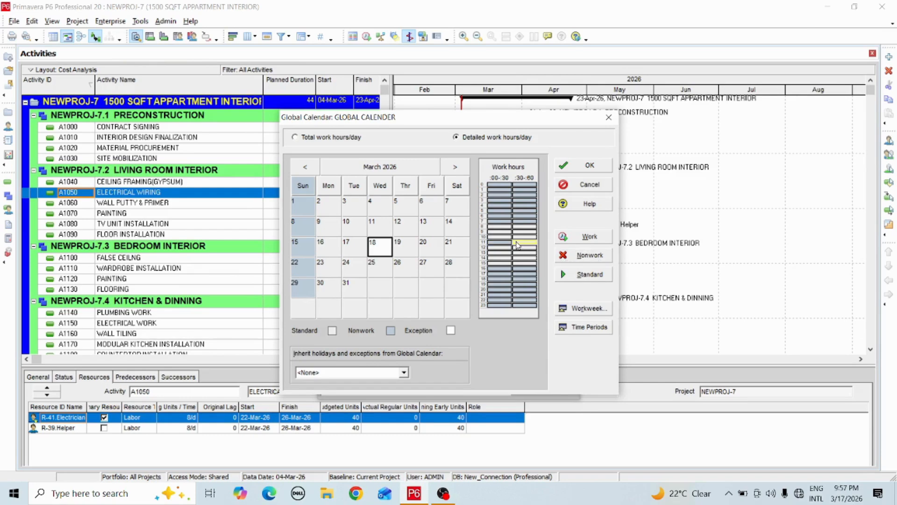
click(579, 256)
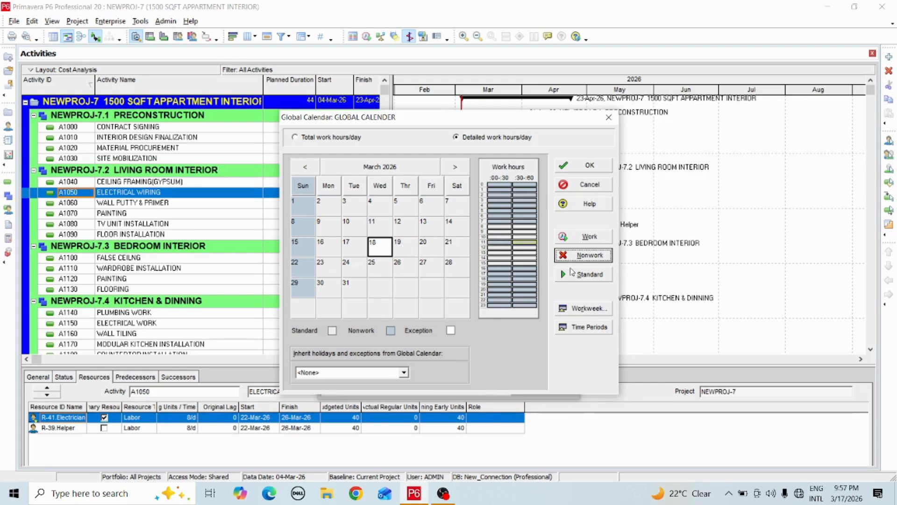
click(579, 238)
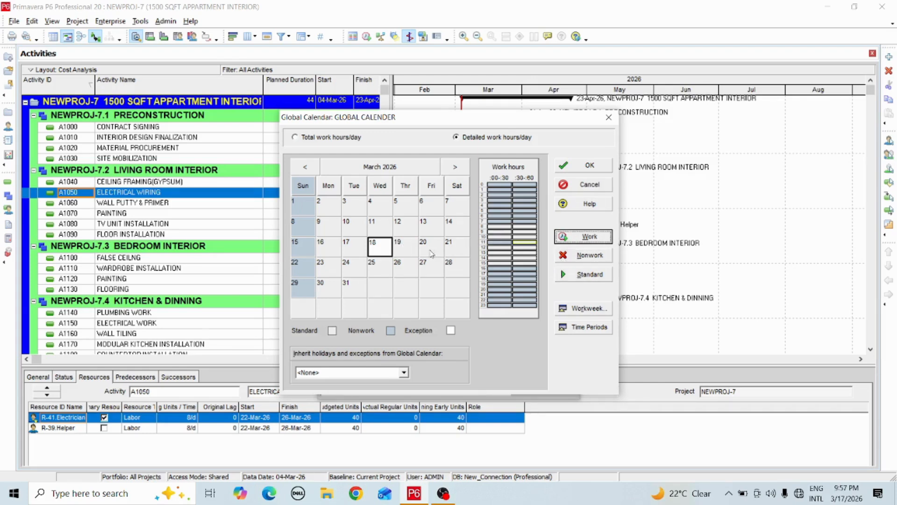
Compare the detailed work hours of 18 March 2026 with those of 11 and 12 March
click(383, 244)
click(385, 234)
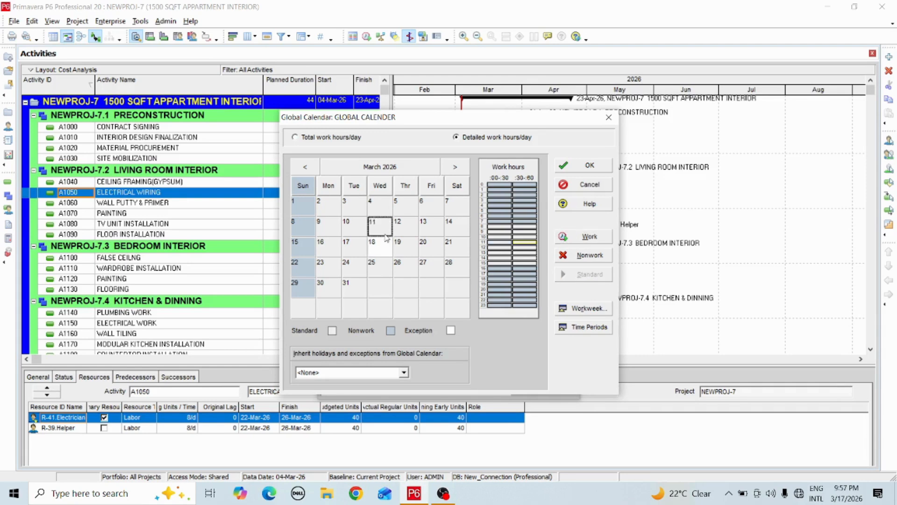
click(385, 247)
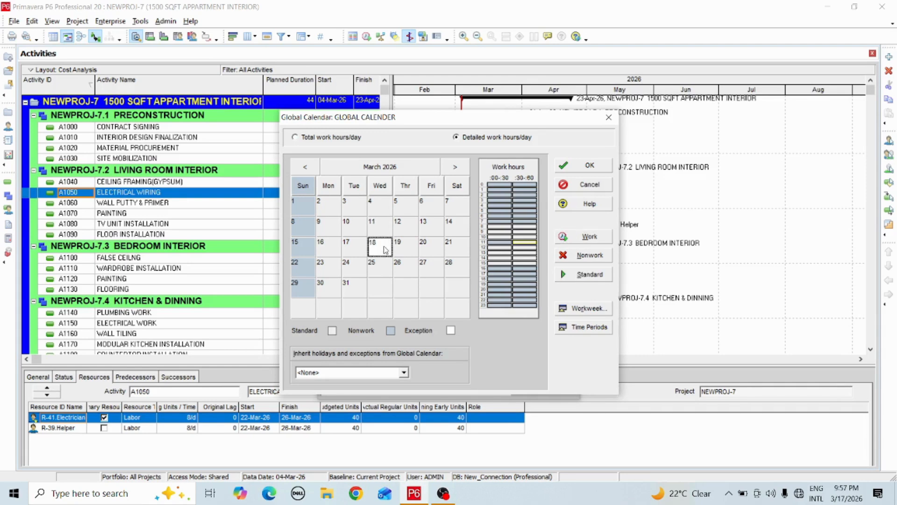
click(397, 220)
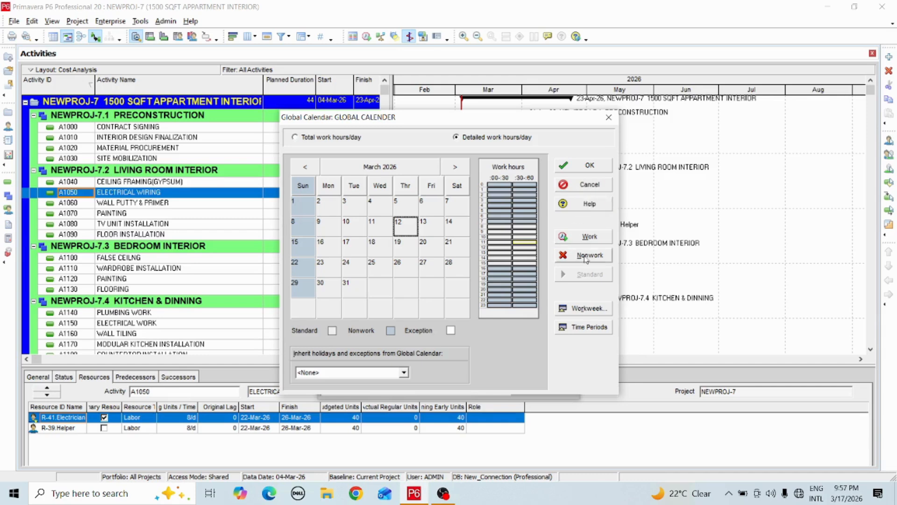
Open the calendar's workweek and compare the standard work hours of Sunday and Monday
click(589, 308)
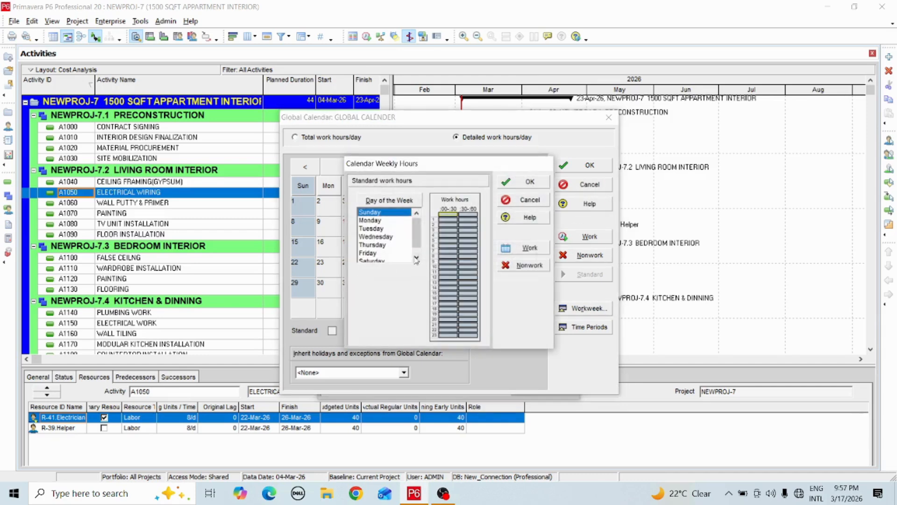
click(400, 237)
click(370, 213)
drag(471, 163, 411, 163)
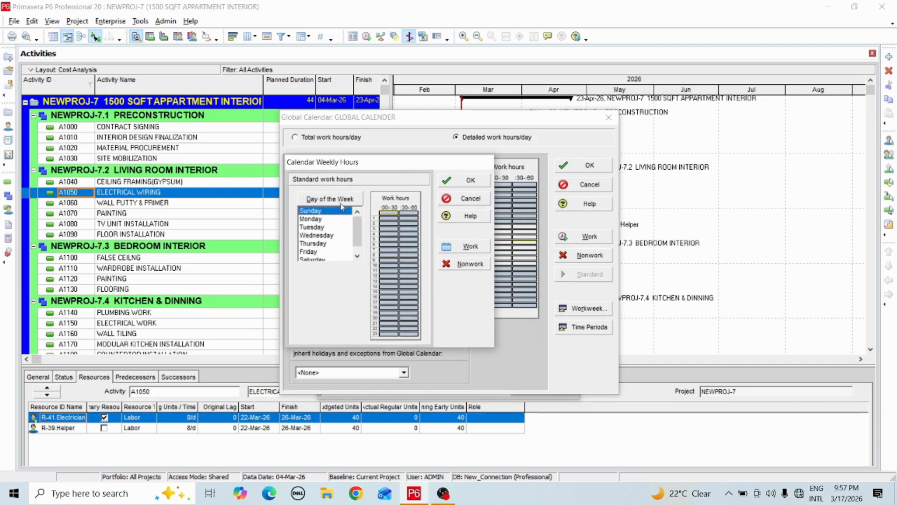
click(359, 250)
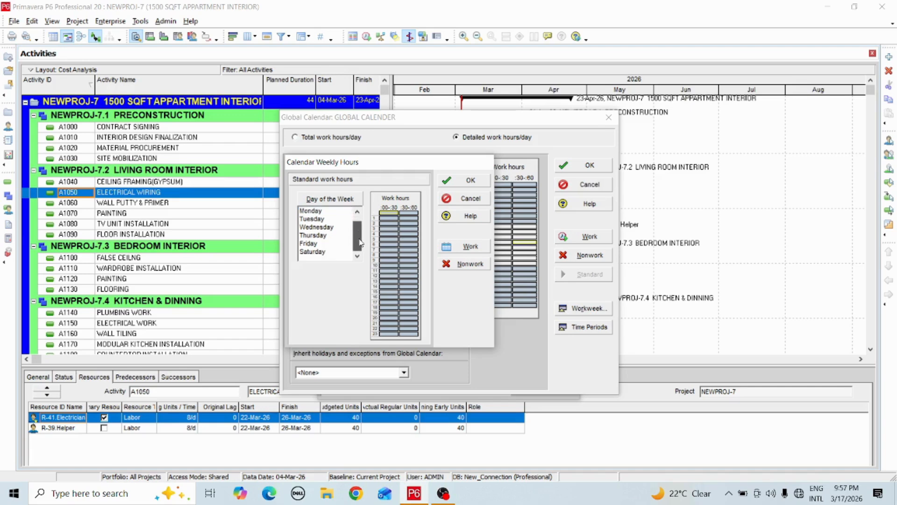
drag(360, 250, 360, 223)
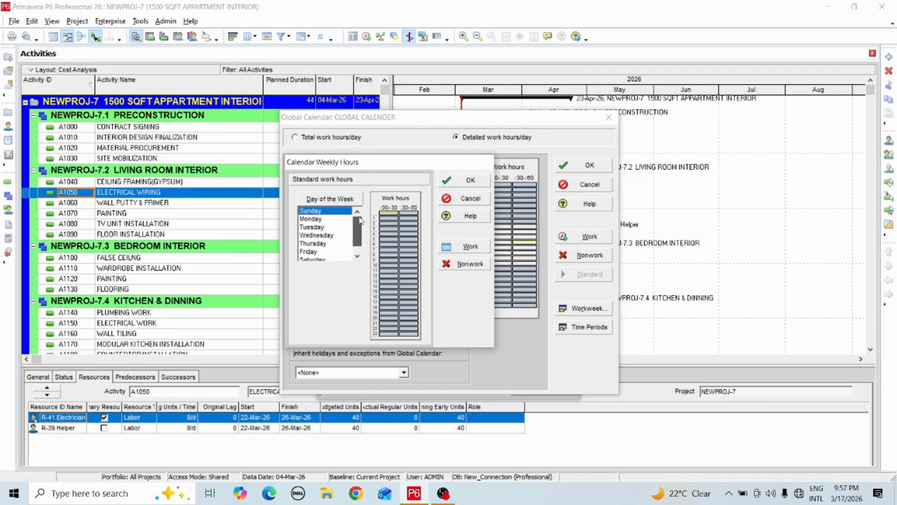
click(314, 219)
click(312, 210)
click(310, 220)
click(311, 212)
click(315, 219)
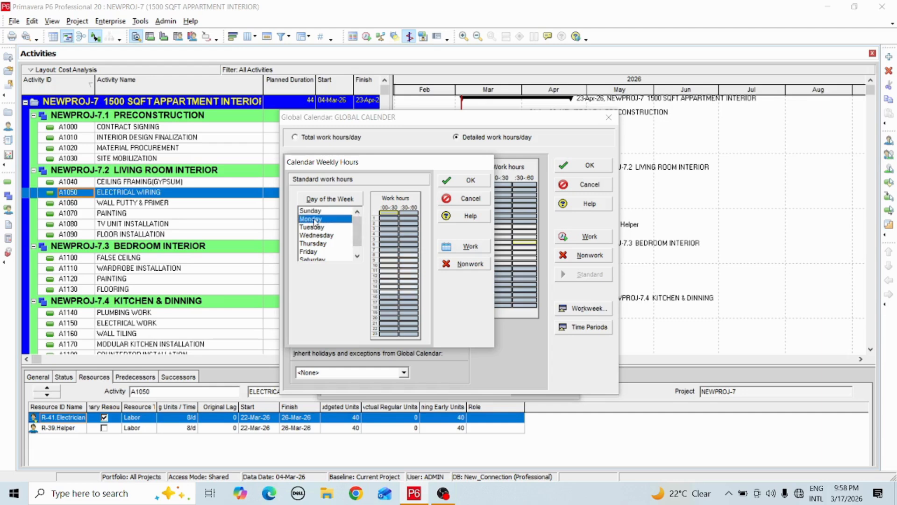
Make both half-hours of hour 12 on Monday nonwork time in the calendar's workweek
click(390, 277)
click(467, 247)
click(450, 264)
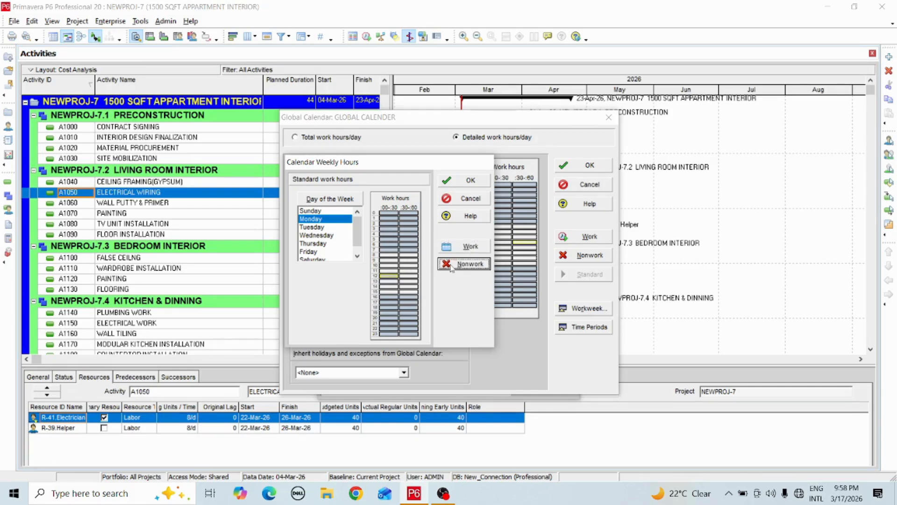
click(410, 275)
click(447, 267)
Leave the workweek settings, accept the GLOBAL CALENDER definition and close the calendars list
click(469, 207)
click(435, 269)
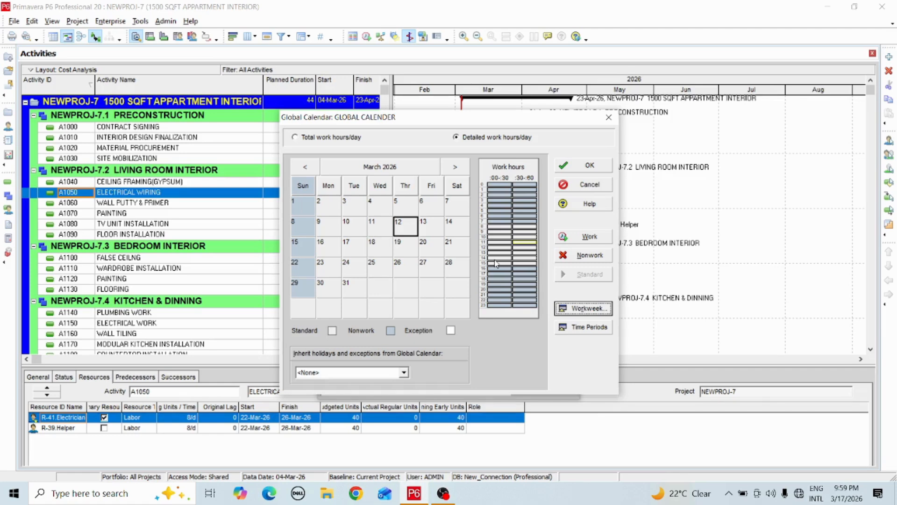
click(591, 166)
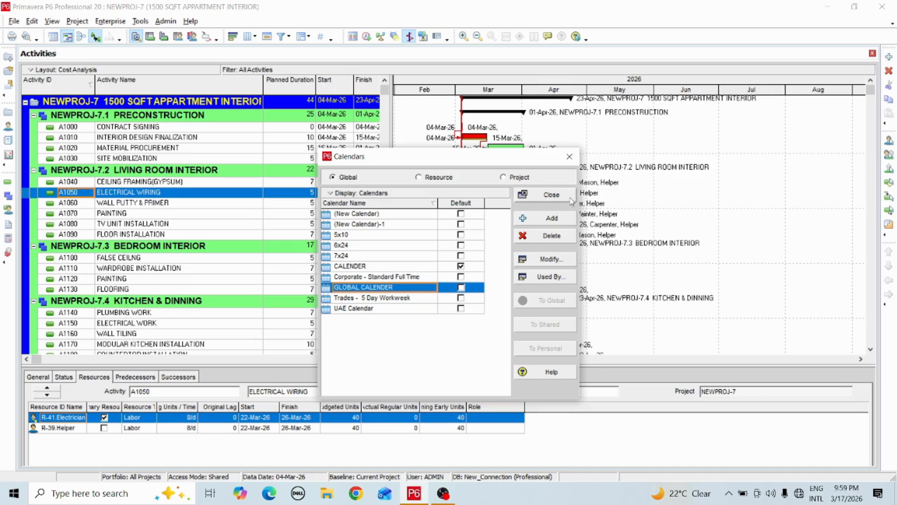
click(569, 156)
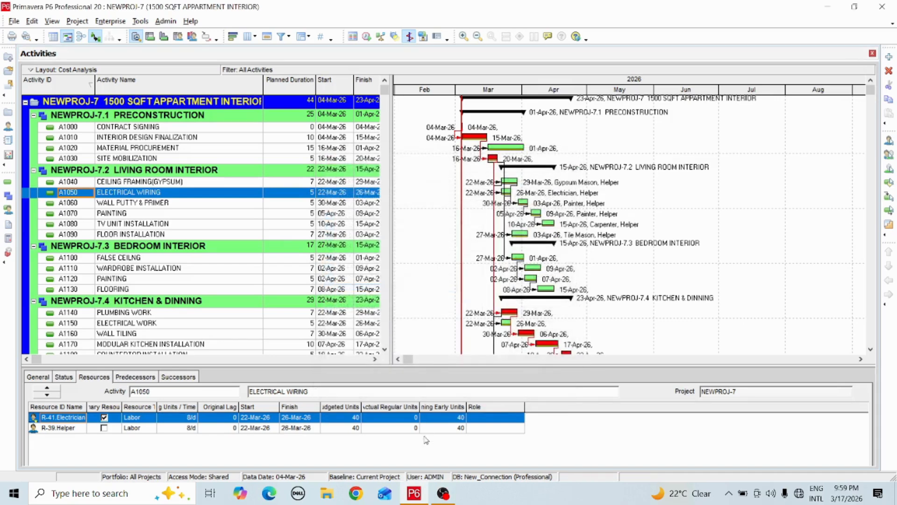